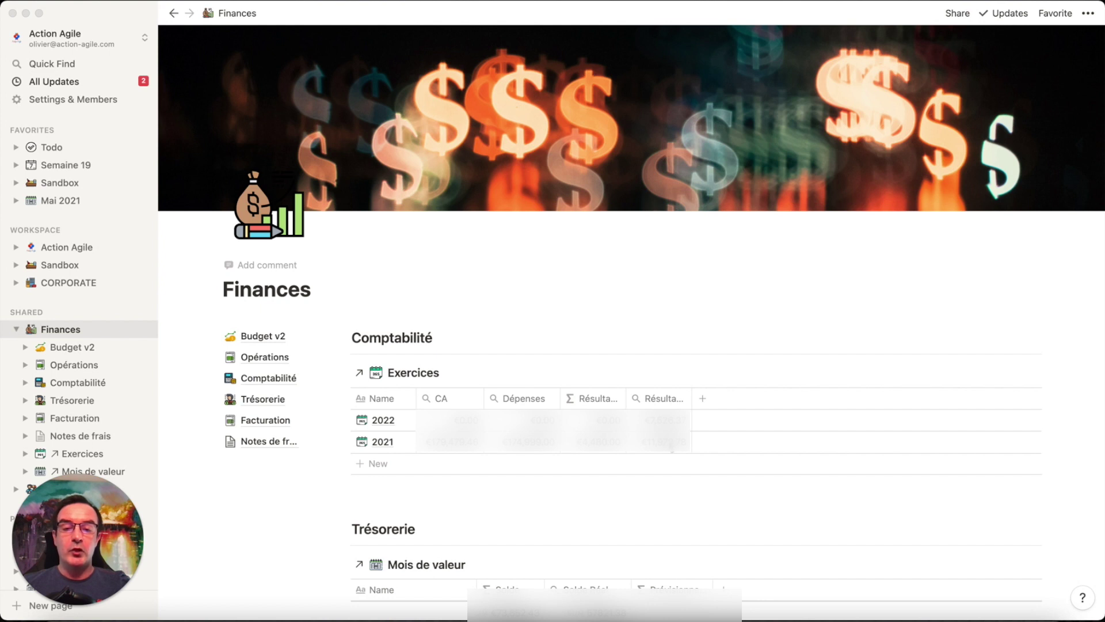
Look over the Finances dashboard's Comptabilité and Trésorerie sections and open its Opérations page.
{"action": "scroll", "coordinate": [673, 449], "scroll_direction": "down", "scroll_amount": 10}
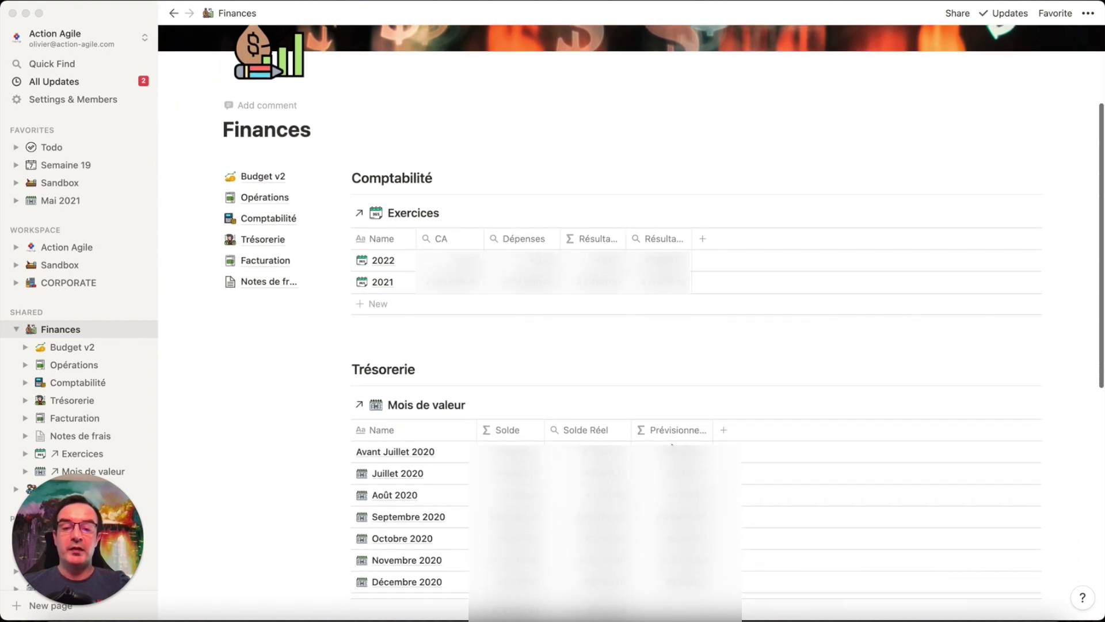
{"action": "scroll", "coordinate": [674, 450], "scroll_direction": "down", "scroll_amount": 6}
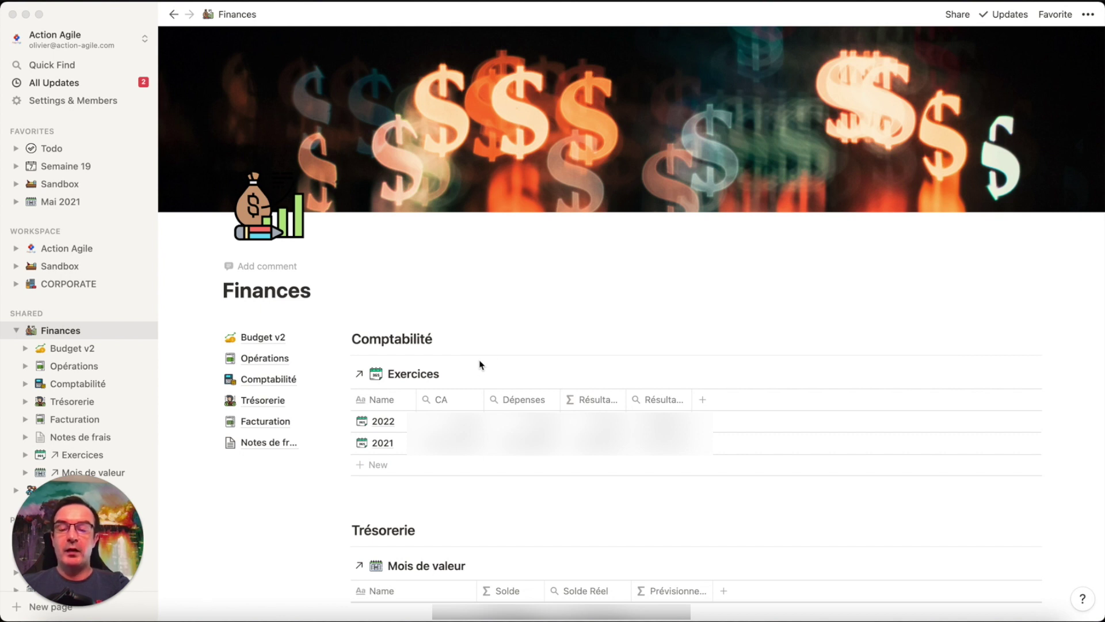
{"action": "left_click", "coordinate": [76, 367]}
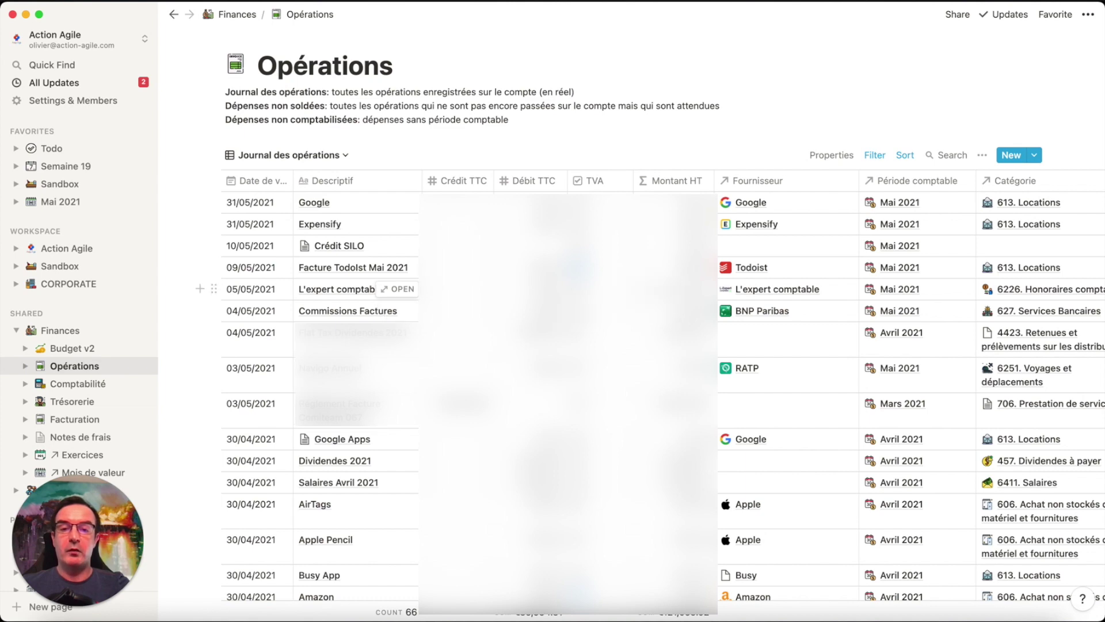
Examine the columns of the Journal des opérations table and the list of views available for Opérations.
{"action": "scroll", "coordinate": [666, 289], "scroll_direction": "right", "scroll_amount": 10}
{"action": "scroll", "coordinate": [667, 290], "scroll_direction": "left", "scroll_amount": 10}
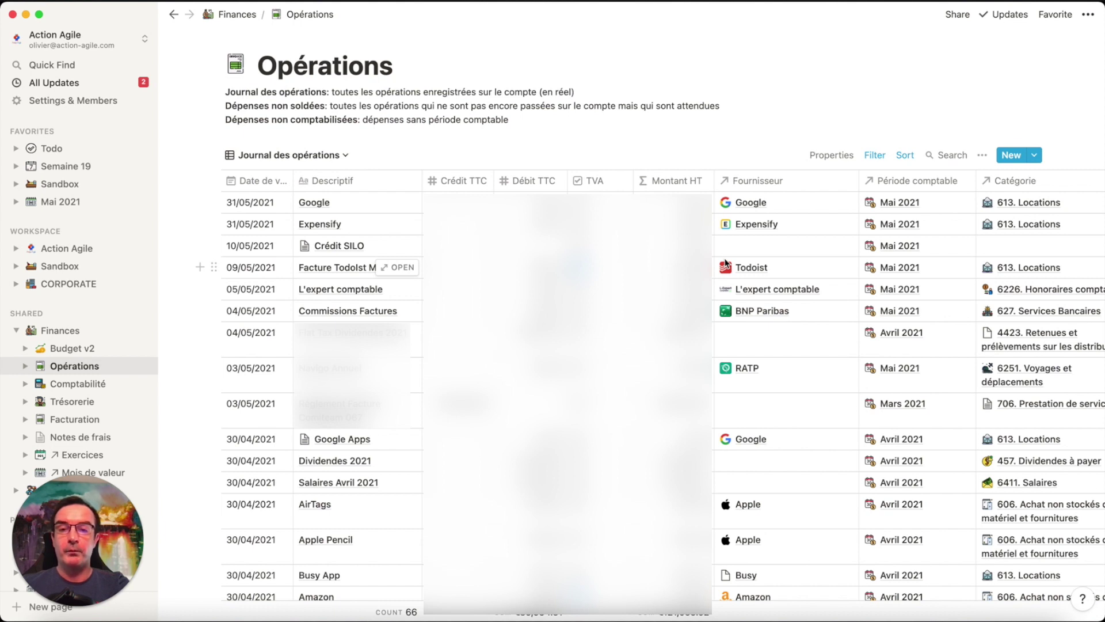
{"action": "left_click", "coordinate": [345, 155]}
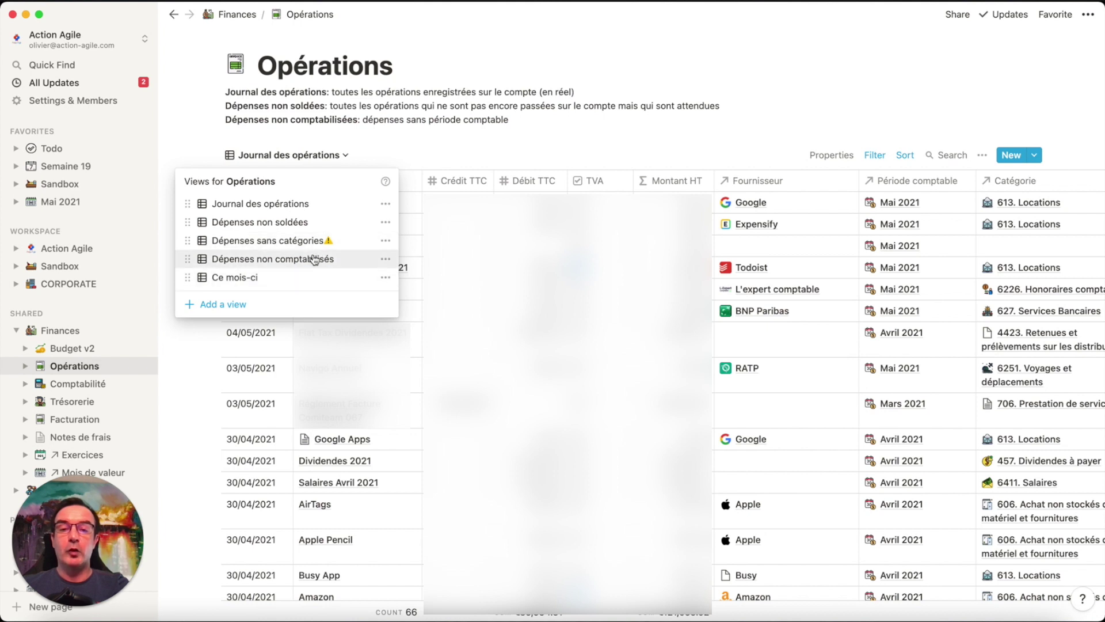
{"action": "left_click", "coordinate": [451, 144]}
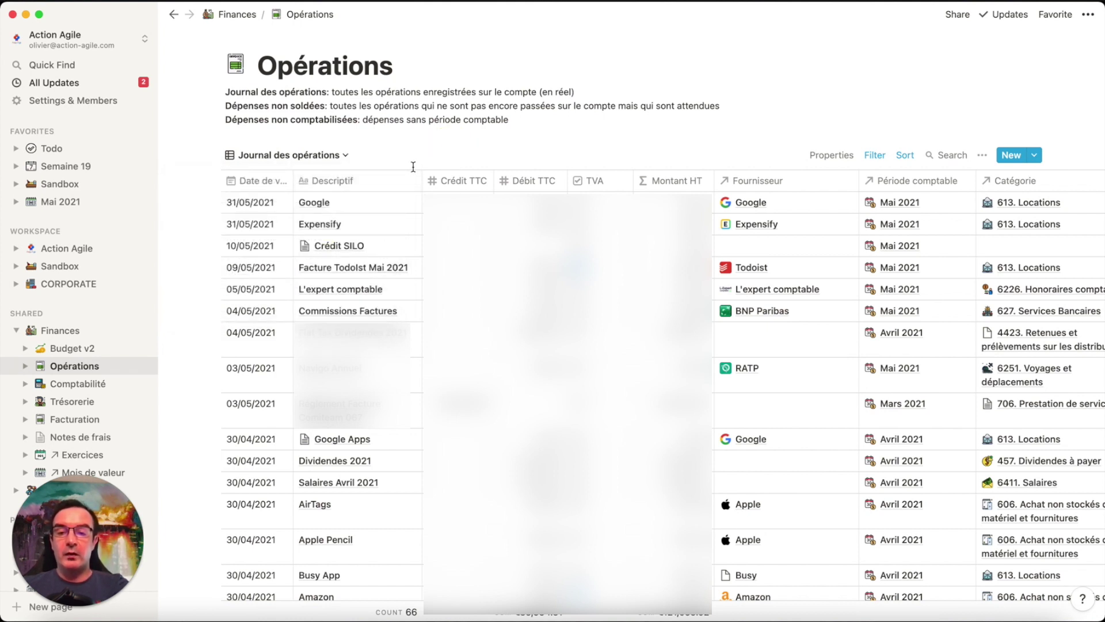
Open the Google operation dated 31/05/2021 as a full page and switch the page to full width.
{"action": "mouse_move", "coordinate": [346, 206]}
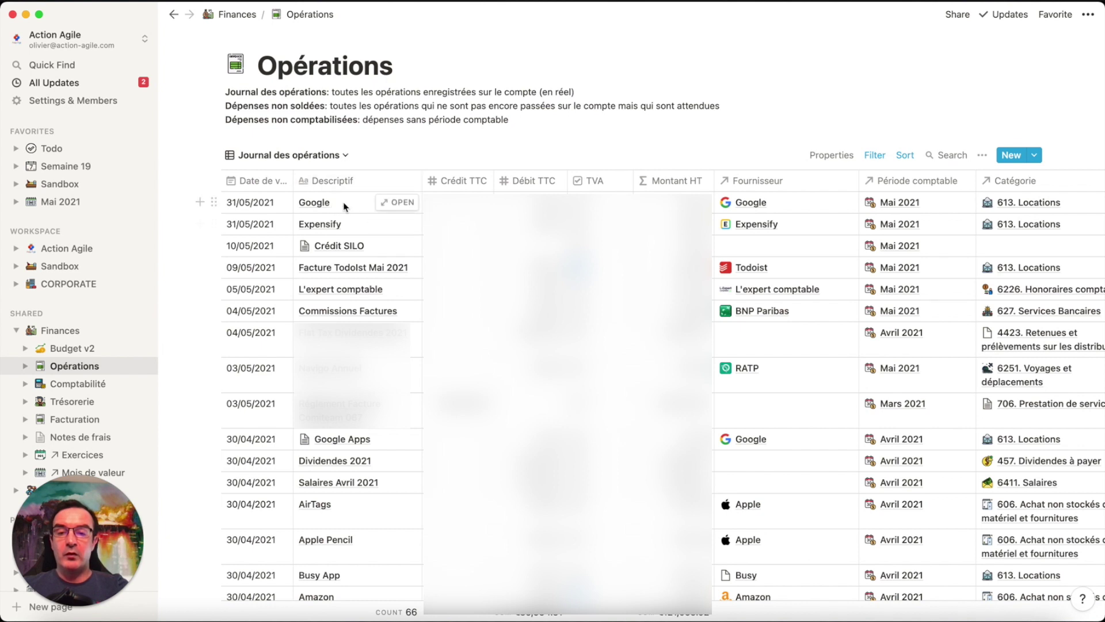
{"action": "left_click", "coordinate": [395, 203]}
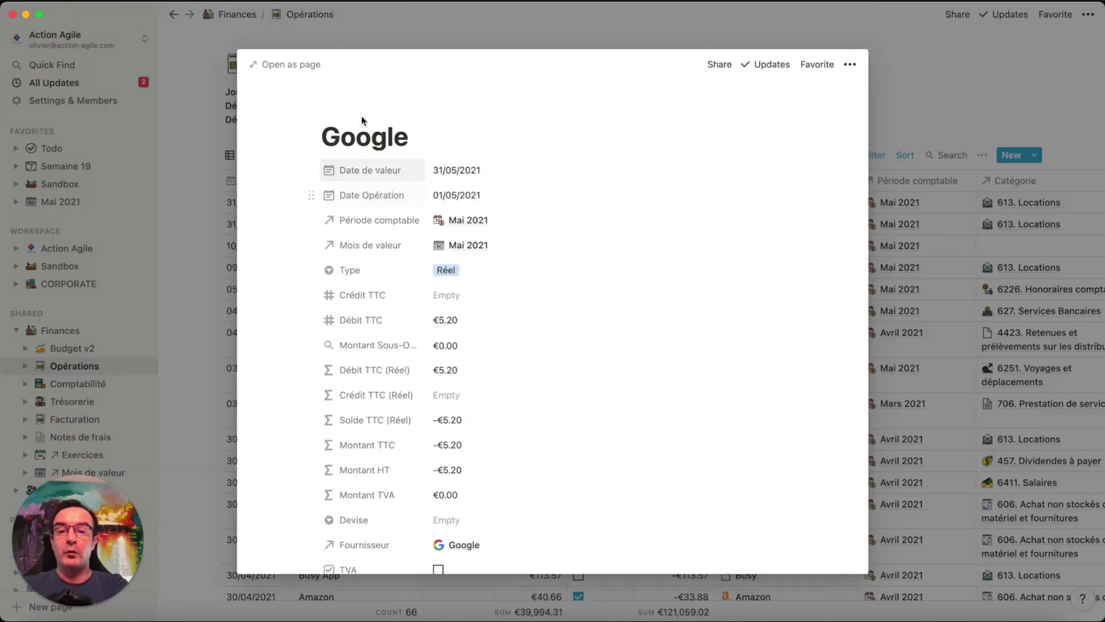
{"action": "left_click", "coordinate": [302, 64]}
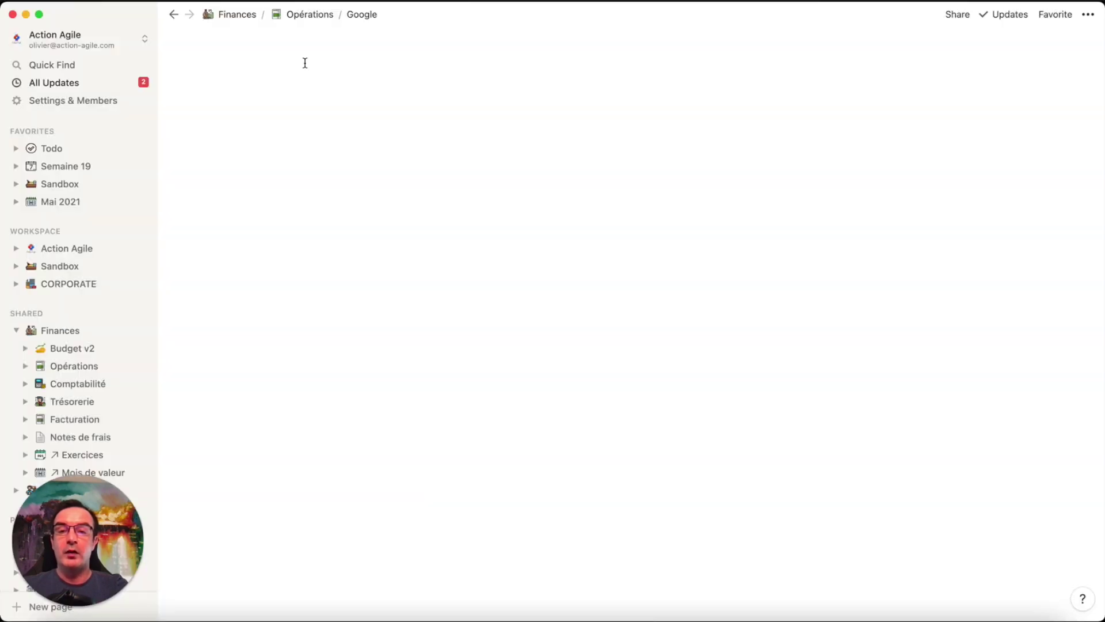
{"action": "left_click", "coordinate": [1088, 15]}
{"action": "left_click", "coordinate": [1078, 126]}
{"action": "left_click", "coordinate": [836, 89]}
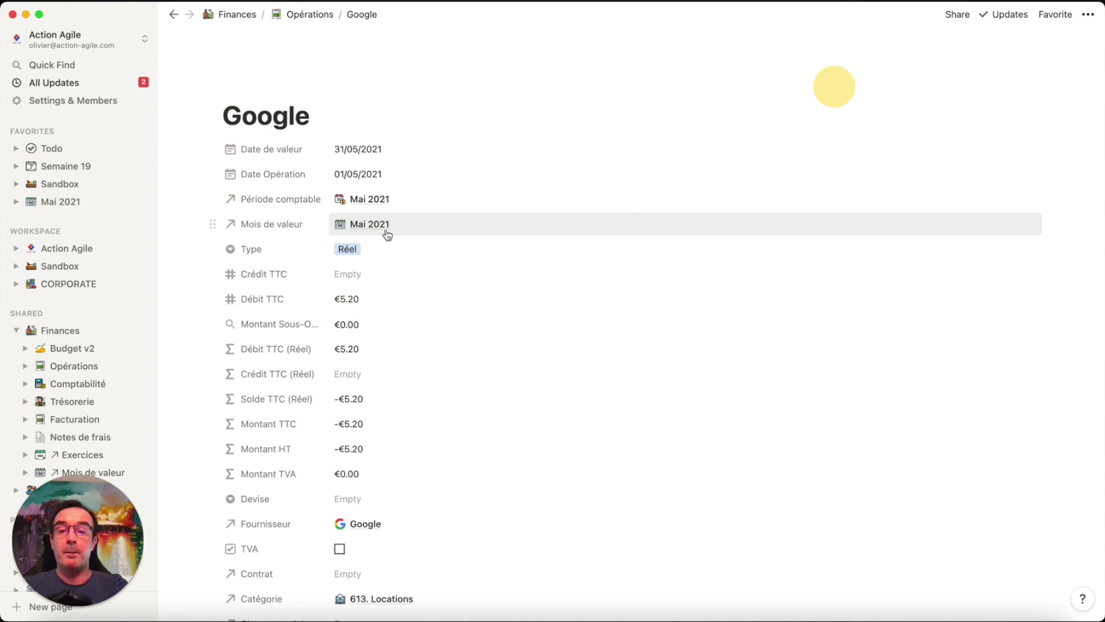
Inspect the Google operation's Type options and the formula behind Débit TTC (Réel), leaving both as they are.
{"action": "left_click", "coordinate": [375, 250]}
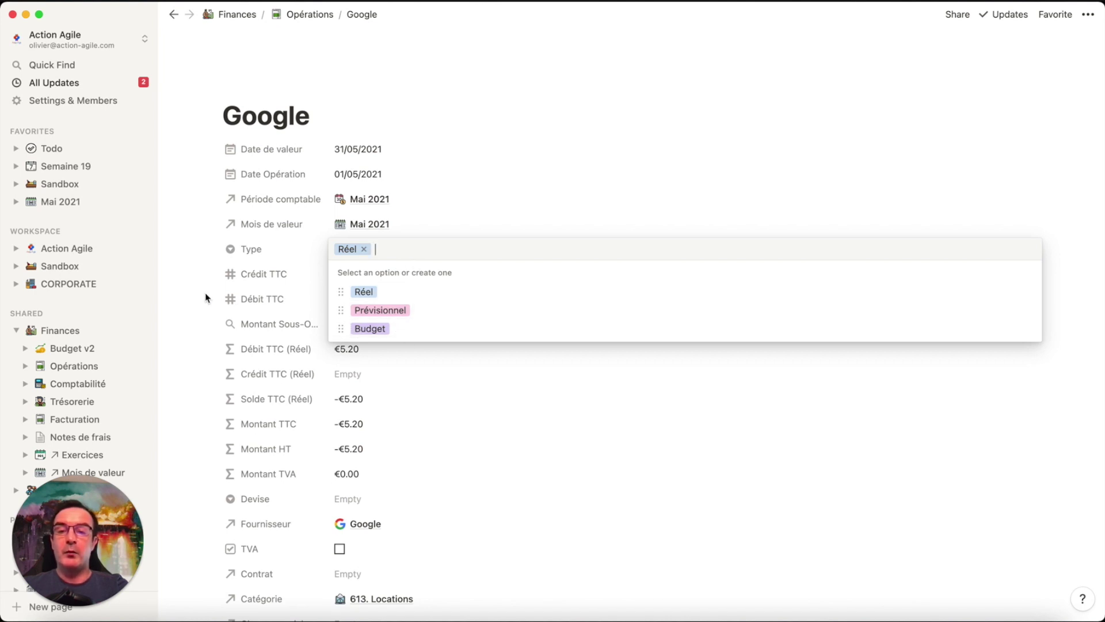
{"action": "left_click", "coordinate": [208, 275]}
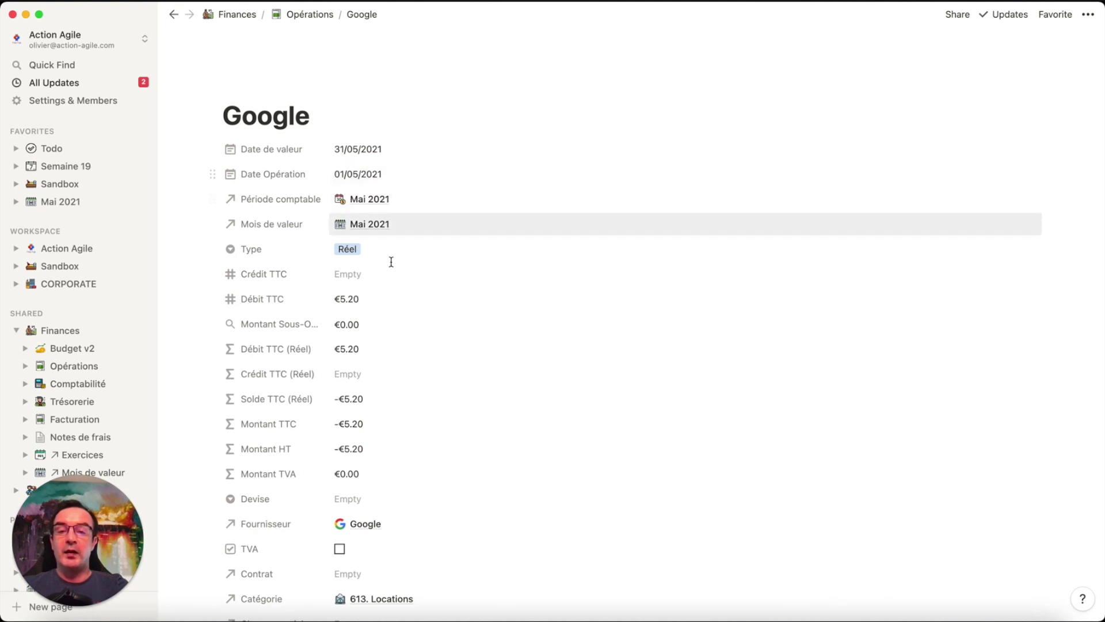
{"action": "scroll", "coordinate": [391, 262], "scroll_direction": "down", "scroll_amount": 3}
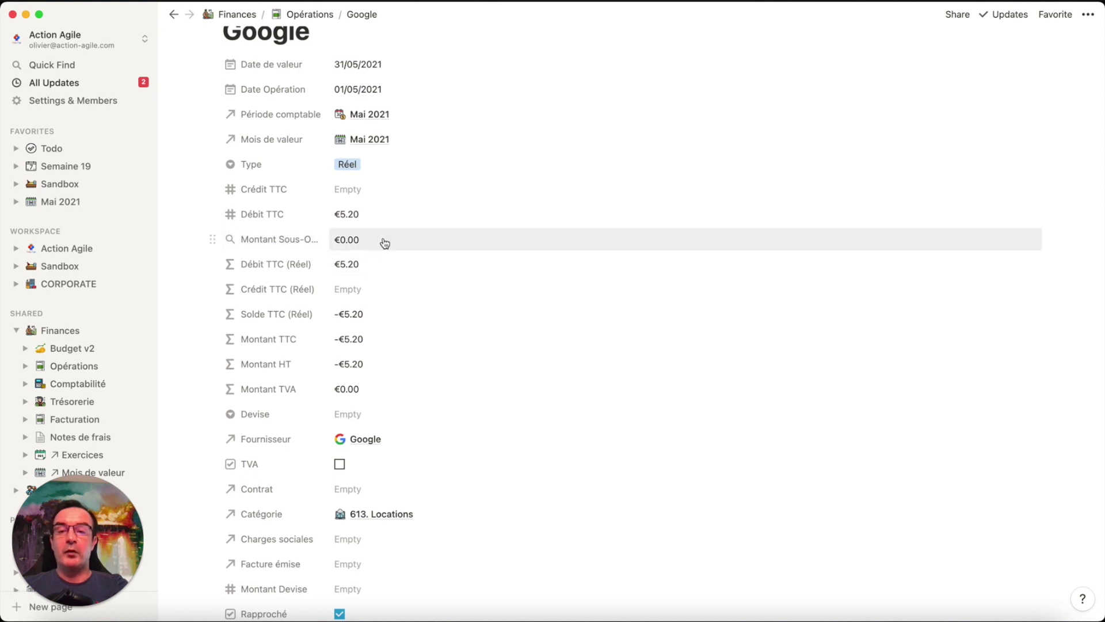
{"action": "scroll", "coordinate": [386, 243], "scroll_direction": "down", "scroll_amount": 2}
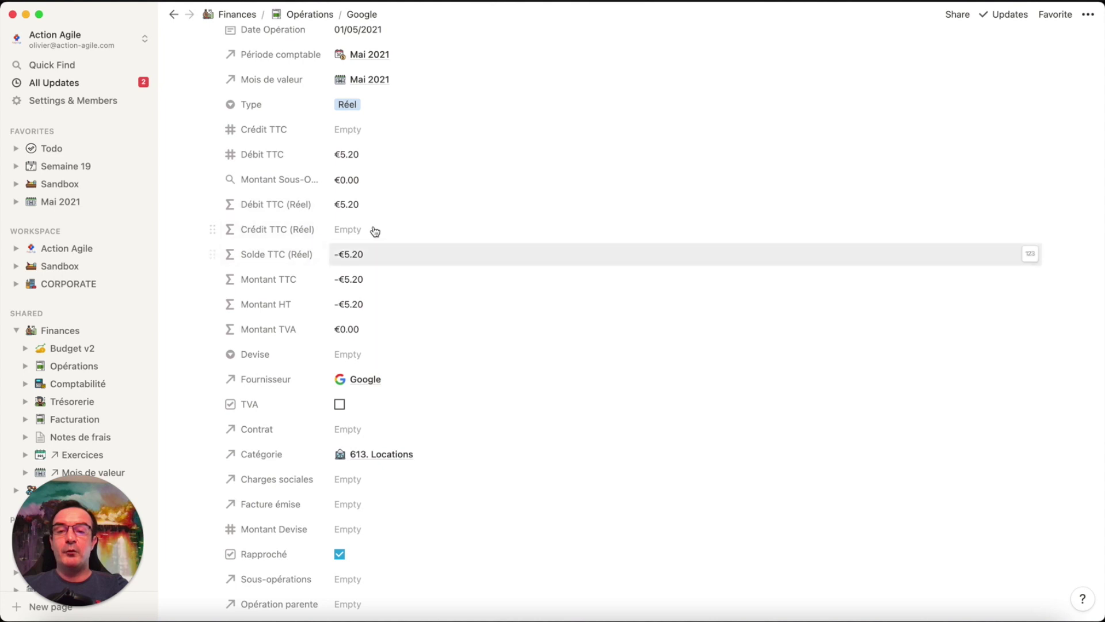
{"action": "left_click", "coordinate": [373, 205]}
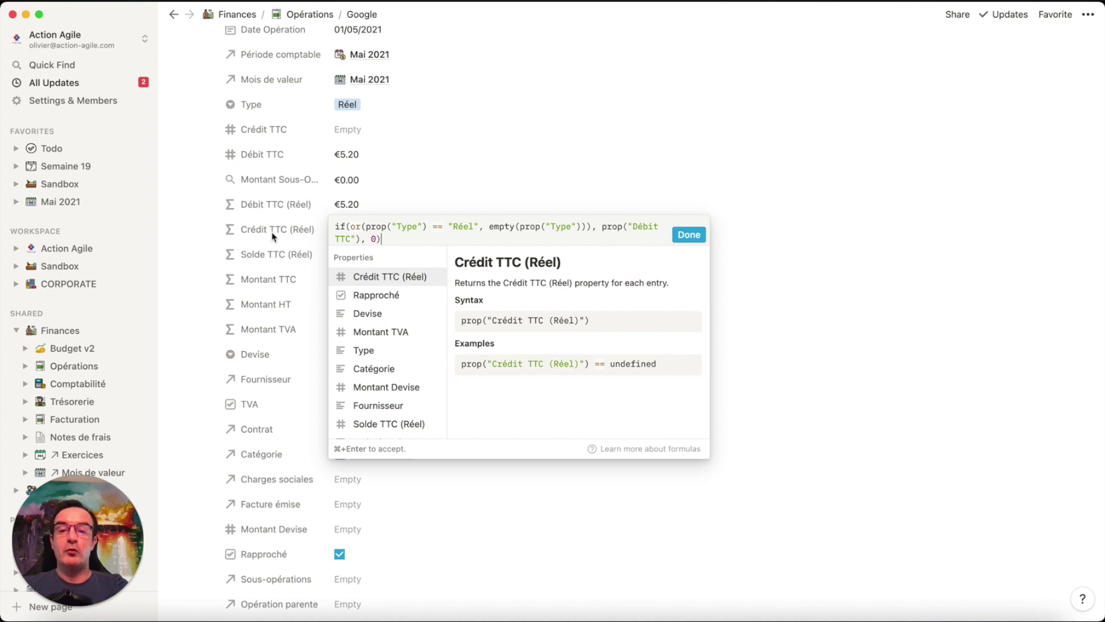
{"action": "left_click", "coordinate": [185, 236]}
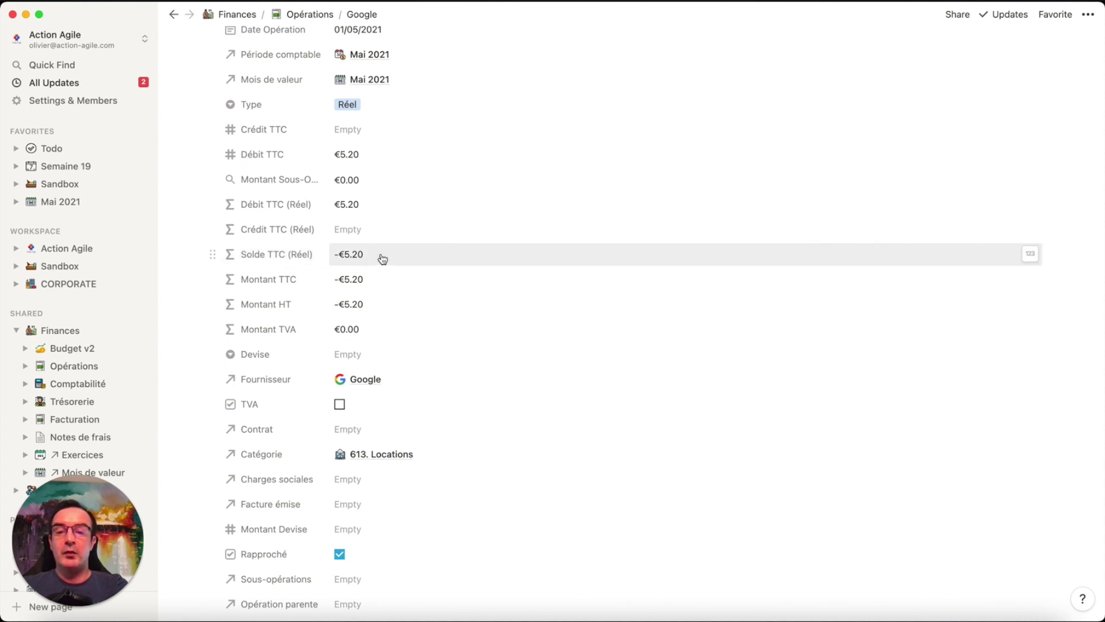
Inspect the formulas of the Montant TTC, Montant HT and Montant TVA properties without changing them.
{"action": "left_click", "coordinate": [357, 280]}
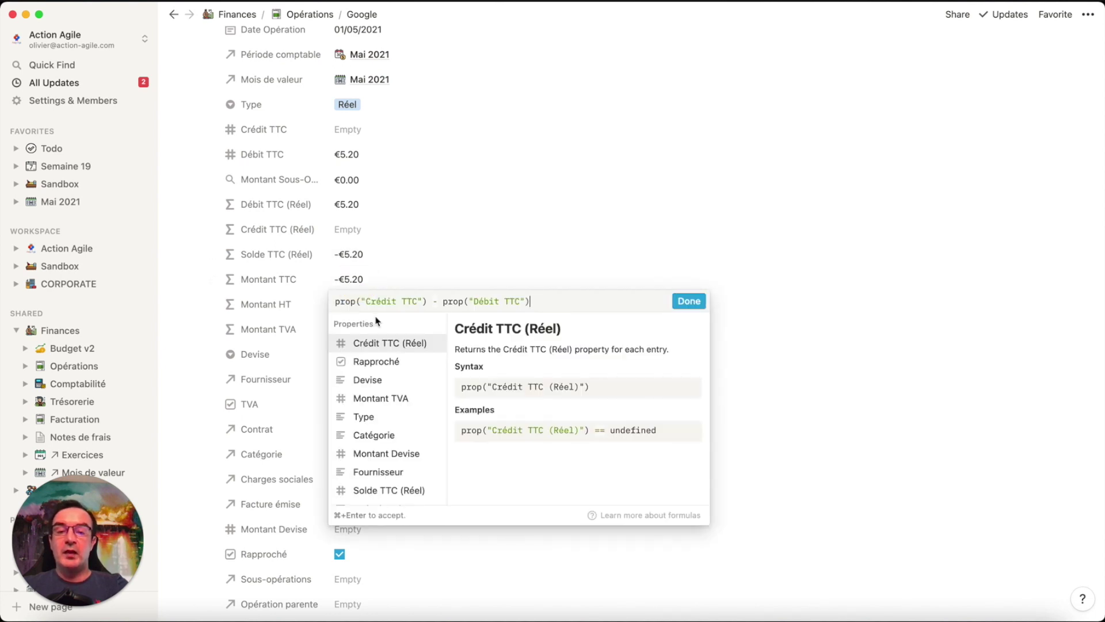
{"action": "left_click", "coordinate": [198, 307]}
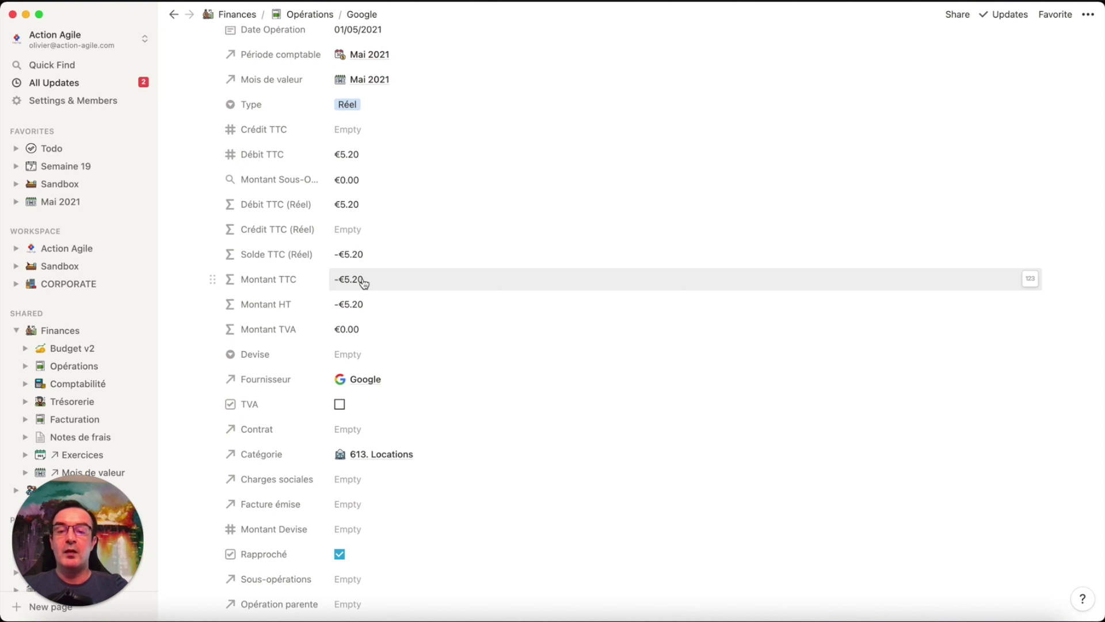
{"action": "left_click", "coordinate": [358, 309]}
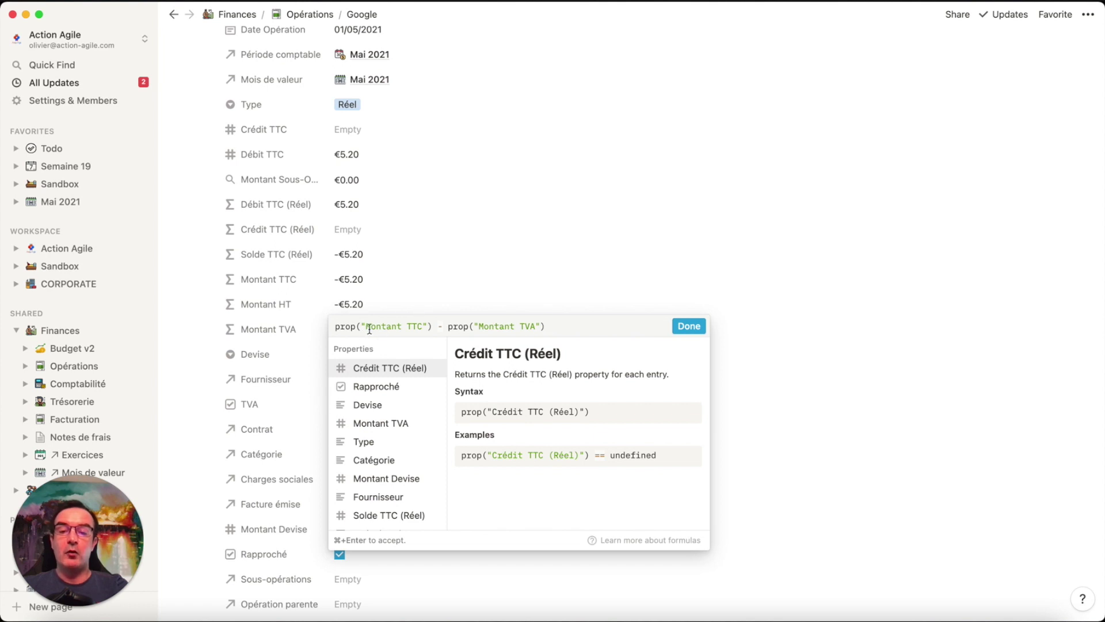
{"action": "left_click", "coordinate": [180, 332]}
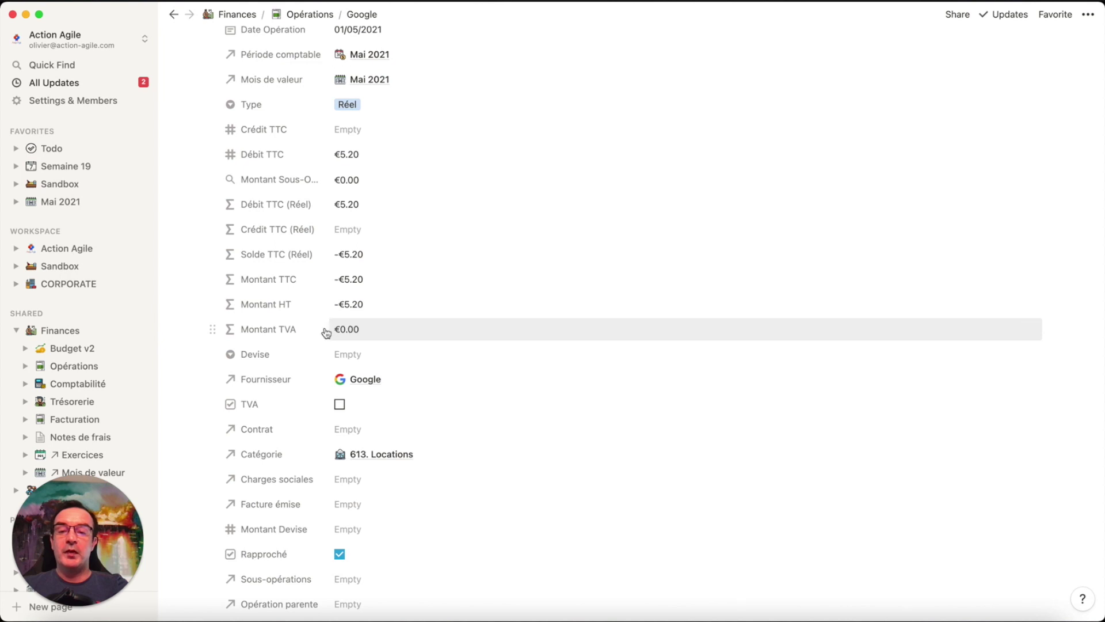
{"action": "left_click", "coordinate": [368, 332]}
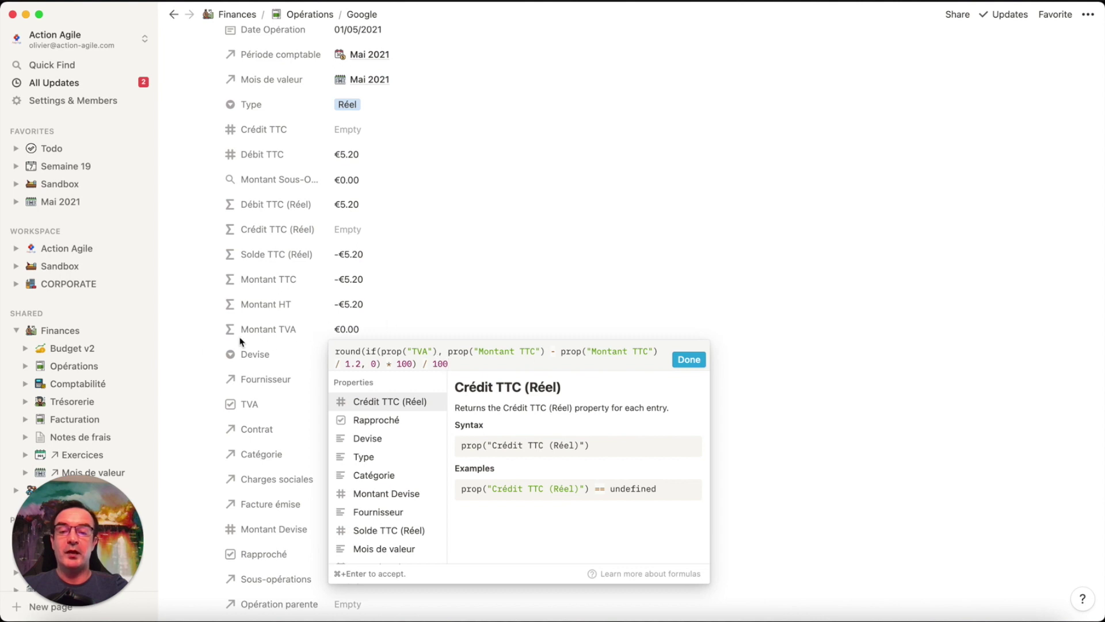
{"action": "left_click", "coordinate": [194, 343]}
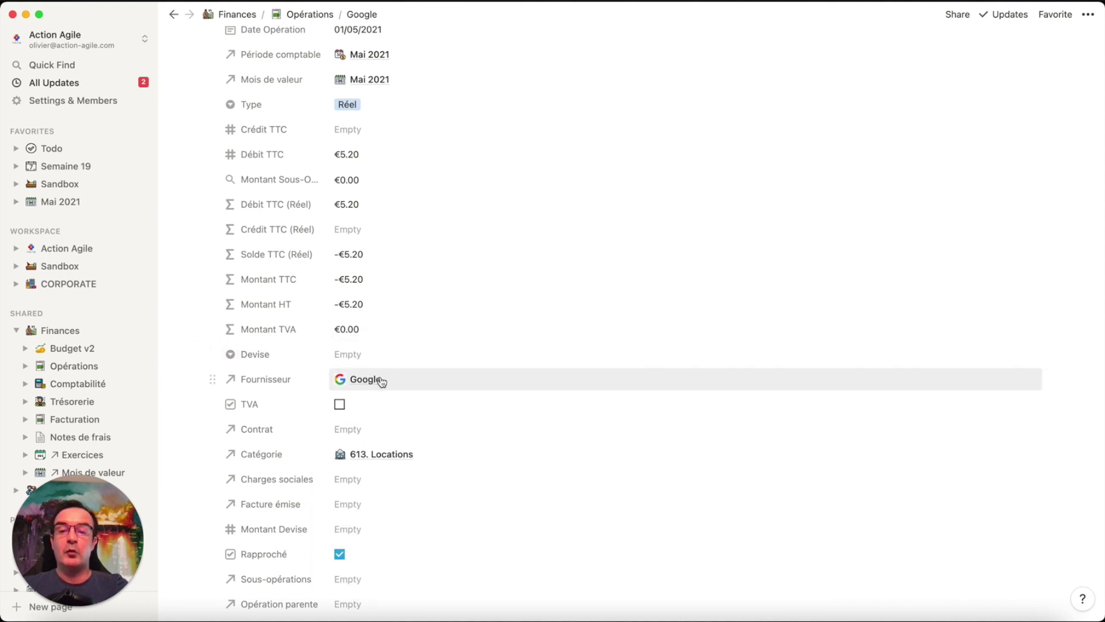
Tick the operation's TVA checkbox to check its effect on Montant HT and Montant TVA, and clear it again.
{"action": "left_click", "coordinate": [339, 404]}
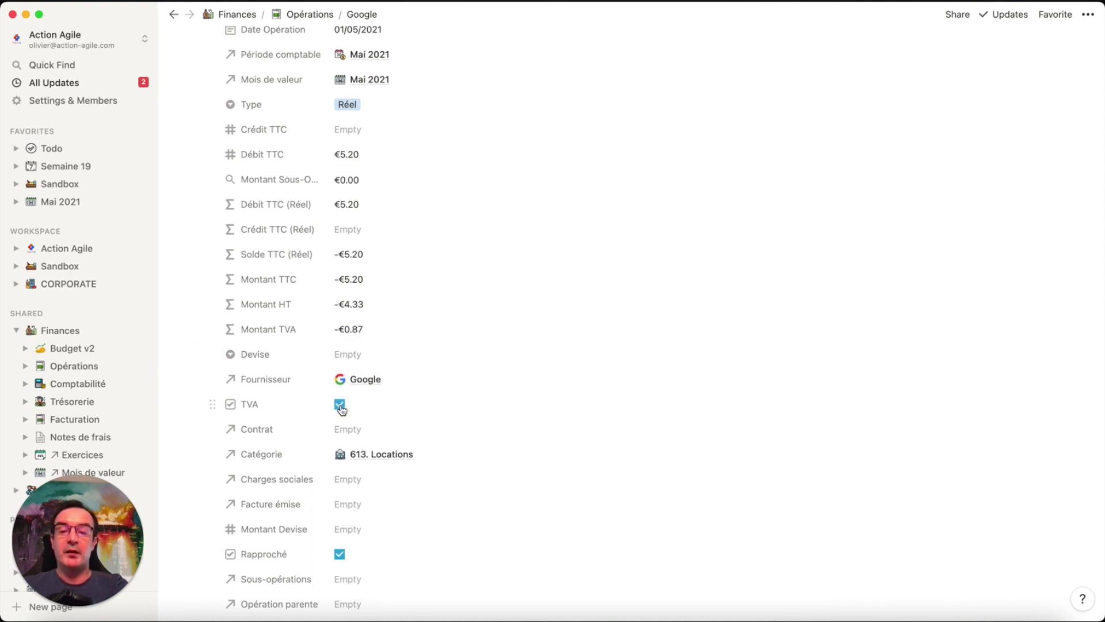
{"action": "scroll", "coordinate": [359, 339], "scroll_direction": "up", "scroll_amount": 1}
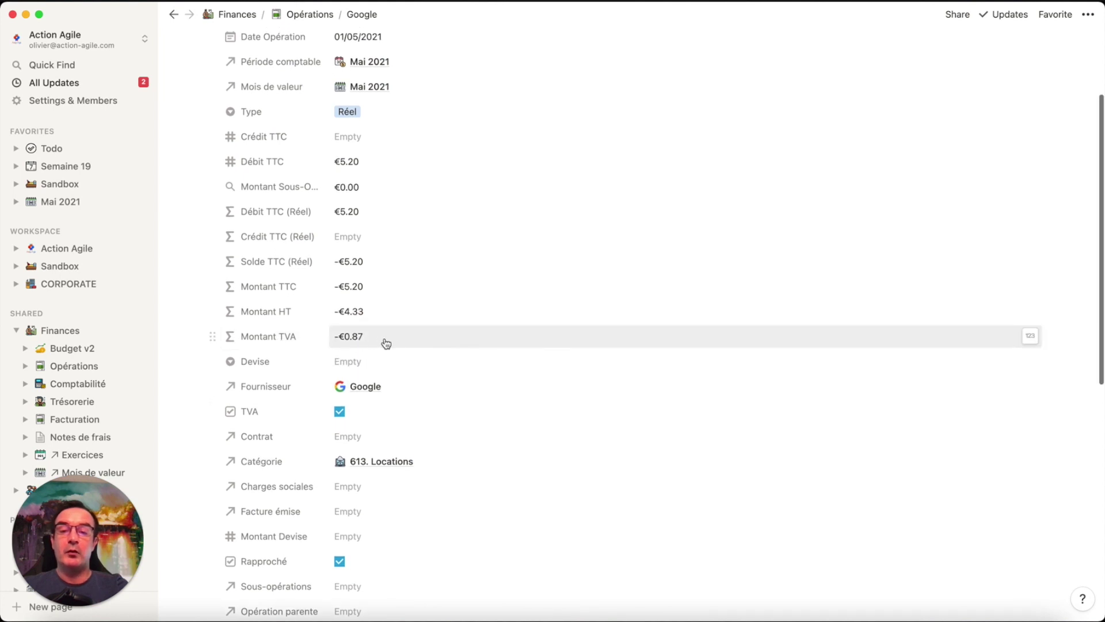
{"action": "left_click", "coordinate": [340, 412]}
Inspect the currency options of Devise and the linked supplier record in Fournisseur without changing either.
{"action": "scroll", "coordinate": [410, 359], "scroll_direction": "down", "scroll_amount": 3}
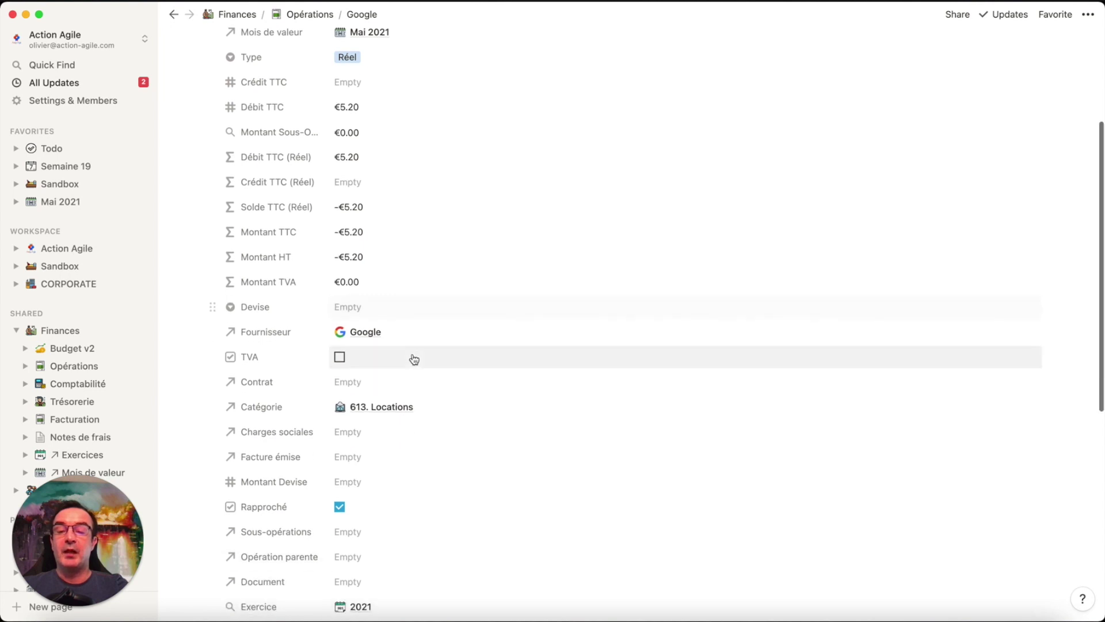
{"action": "left_click", "coordinate": [351, 222]}
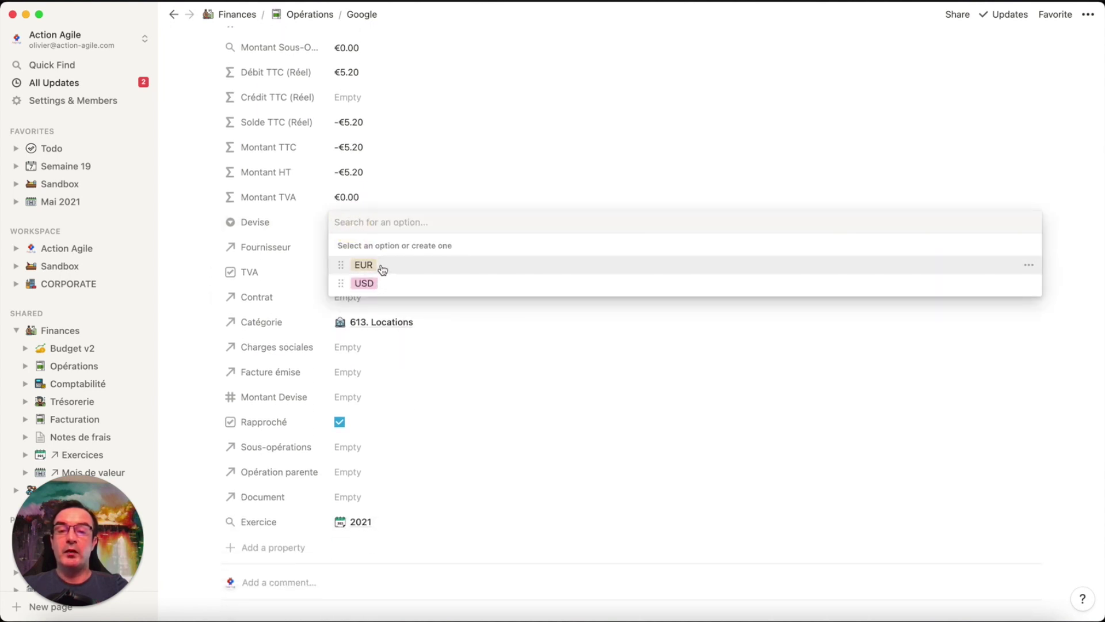
{"action": "left_click", "coordinate": [189, 255]}
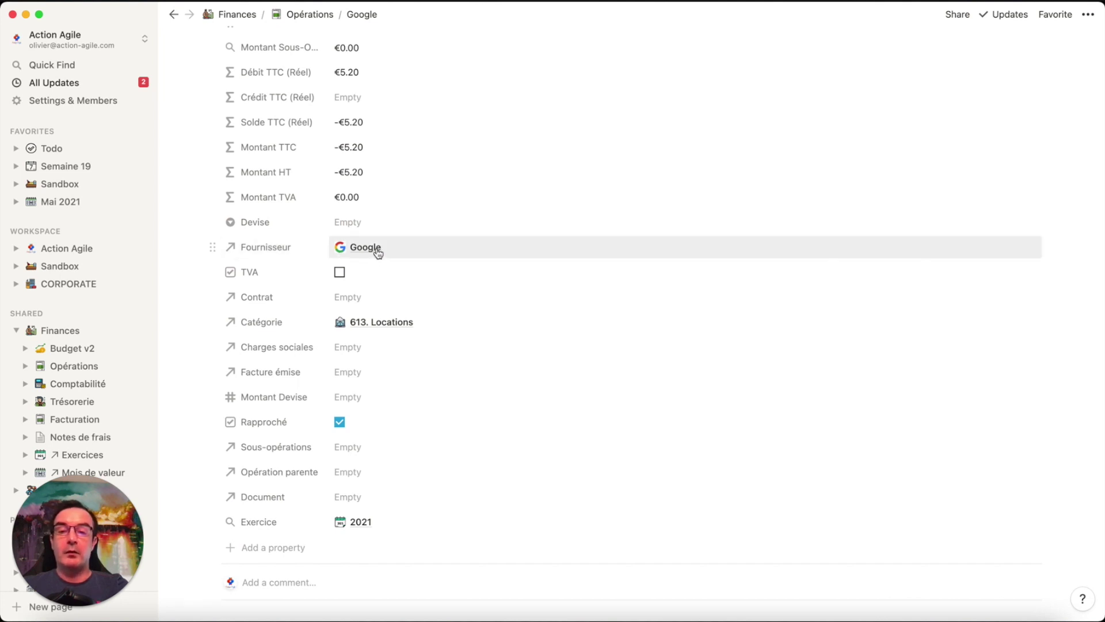
{"action": "left_click", "coordinate": [423, 253]}
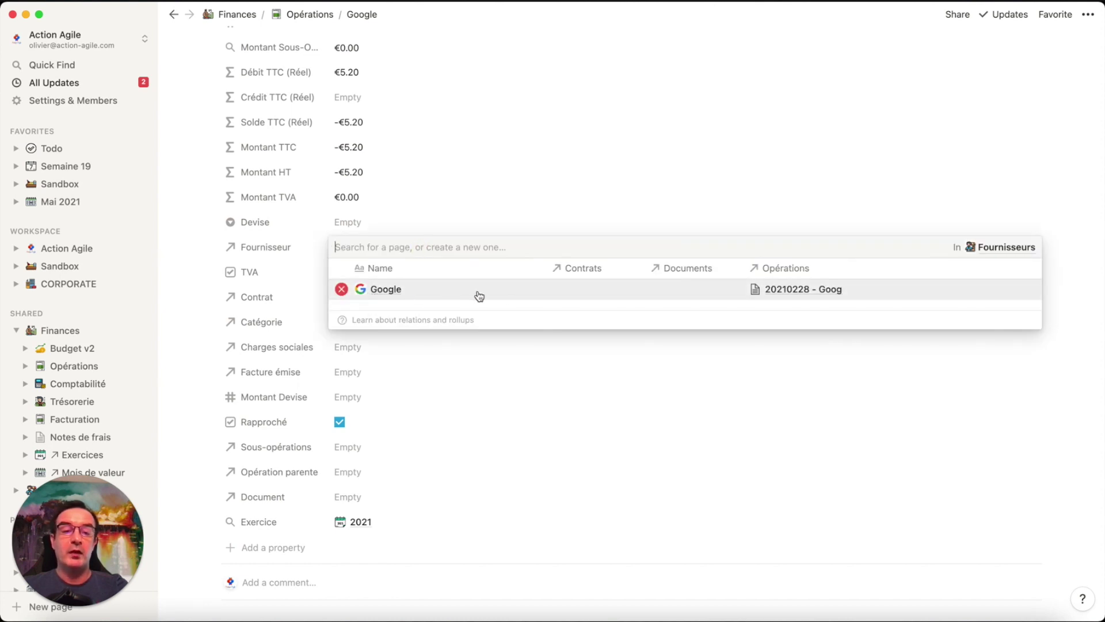
{"action": "left_click", "coordinate": [202, 286]}
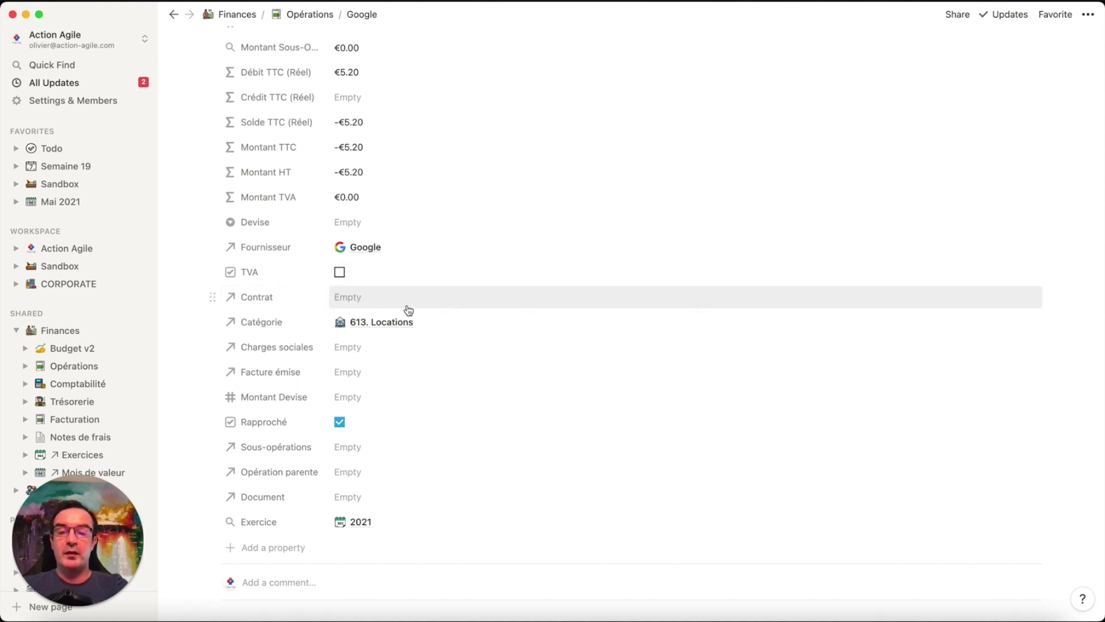
Review the Sous-opérations relation and inspect the rollup settings of the sub-operations amount property.
{"action": "scroll", "coordinate": [421, 308], "scroll_direction": "down", "scroll_amount": 3}
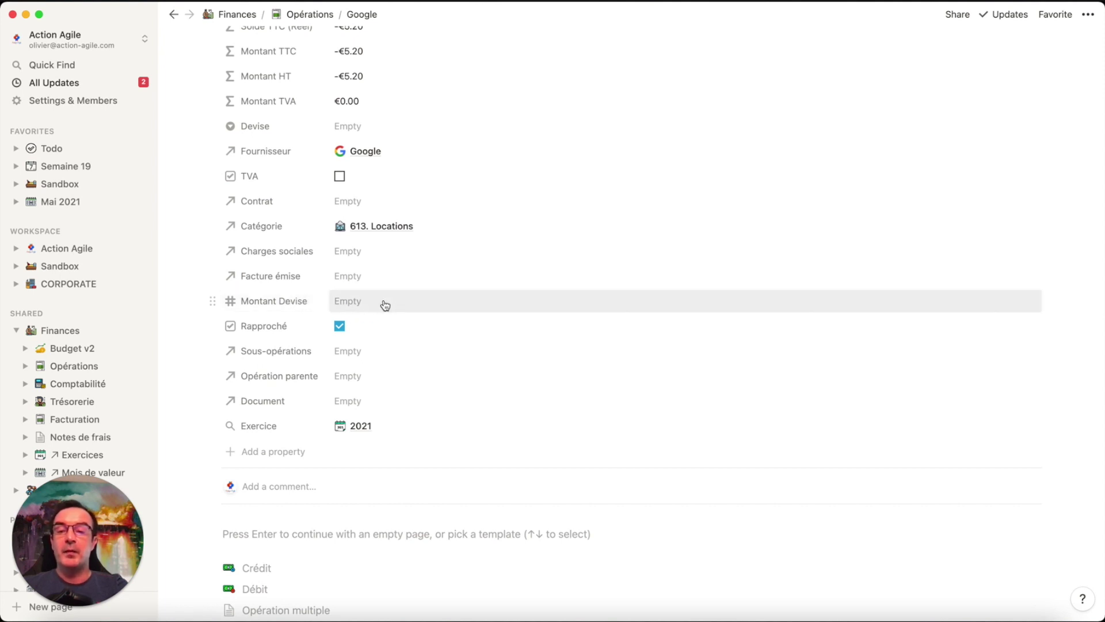
{"action": "scroll", "coordinate": [383, 304], "scroll_direction": "down", "scroll_amount": 1}
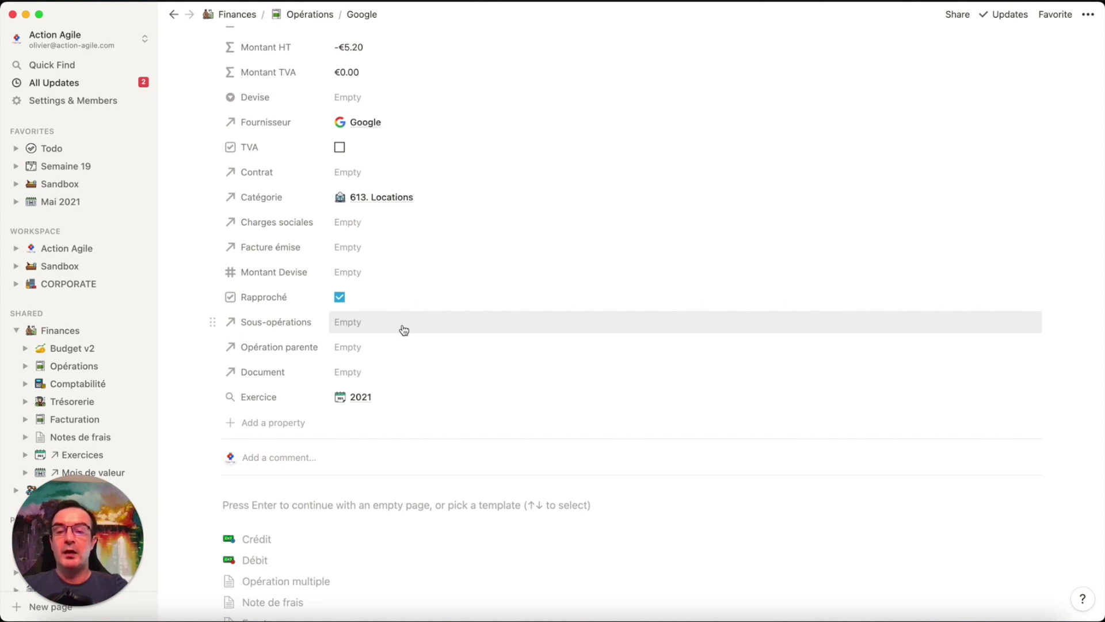
{"action": "scroll", "coordinate": [405, 330], "scroll_direction": "up", "scroll_amount": 8}
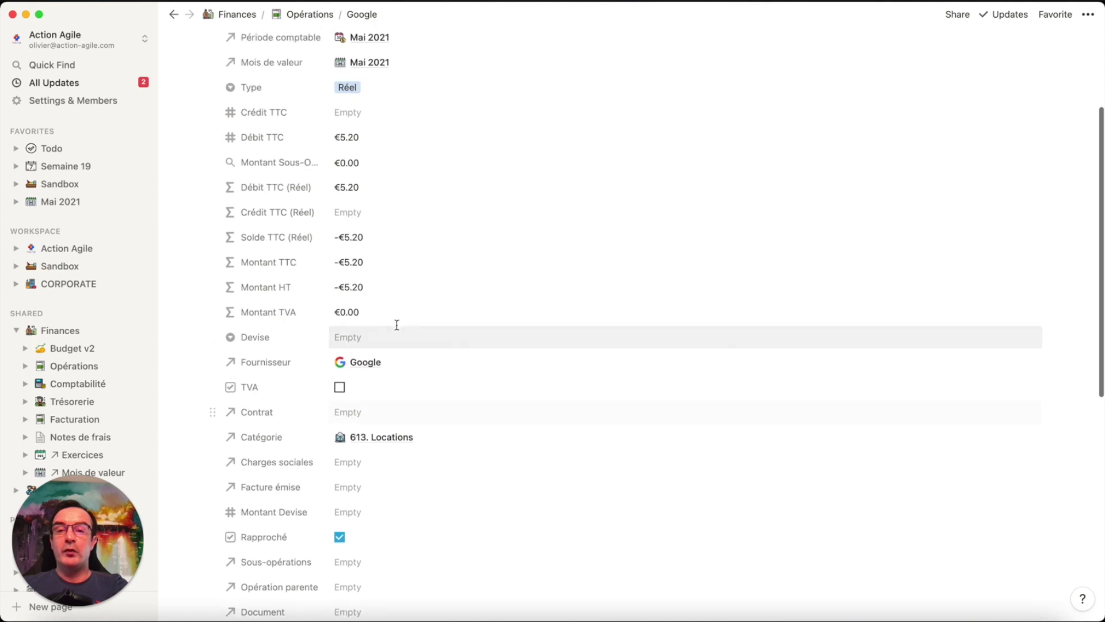
{"action": "left_click", "coordinate": [354, 163]}
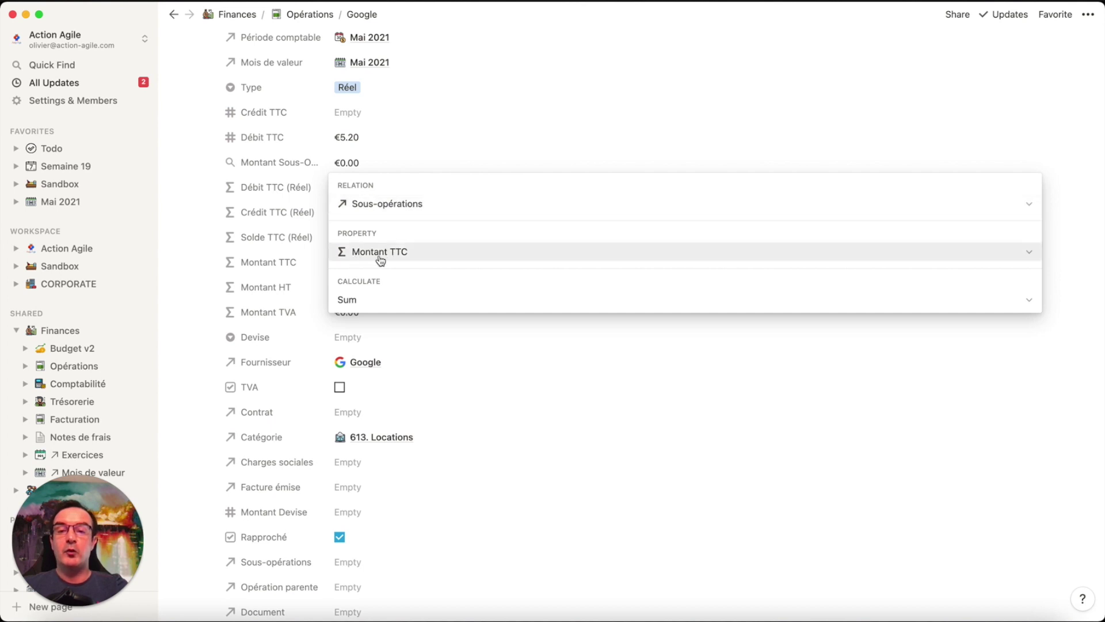
{"action": "left_click", "coordinate": [185, 255]}
Inspect the rollup settings of the Exercice property and return to the beginning of the operation's properties.
{"action": "scroll", "coordinate": [454, 276], "scroll_direction": "down", "scroll_amount": 5}
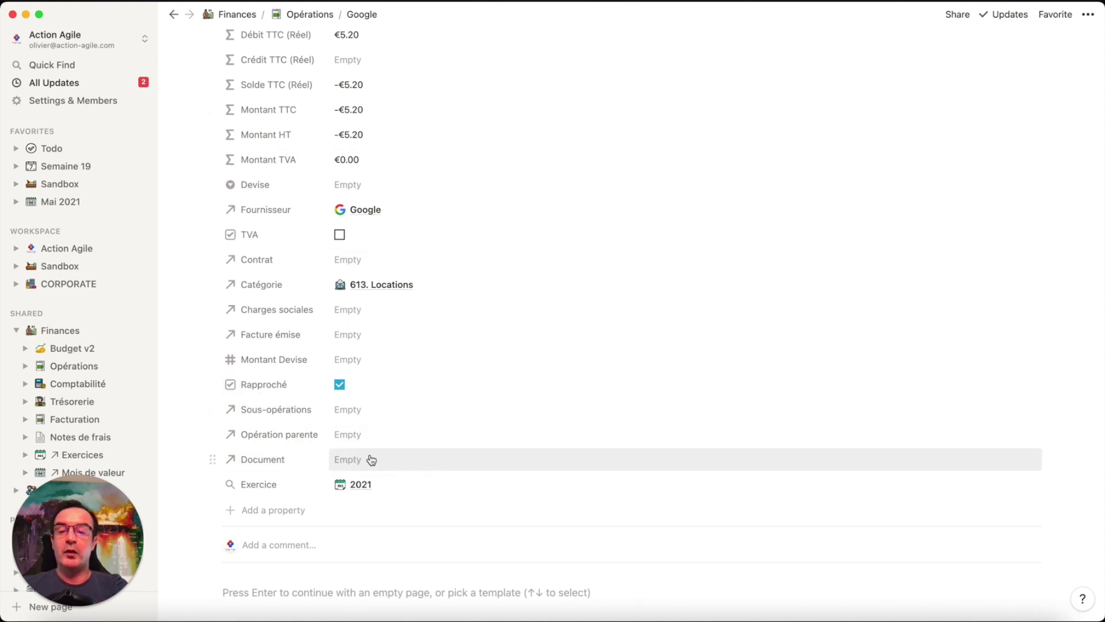
{"action": "scroll", "coordinate": [371, 457], "scroll_direction": "down", "scroll_amount": 2}
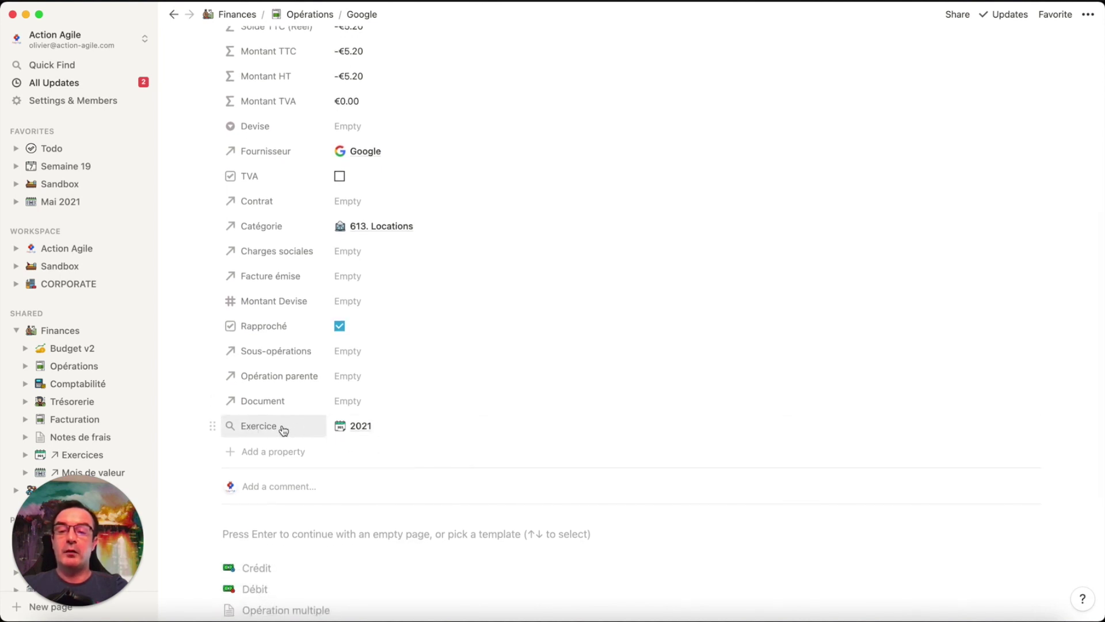
{"action": "left_click", "coordinate": [392, 428]}
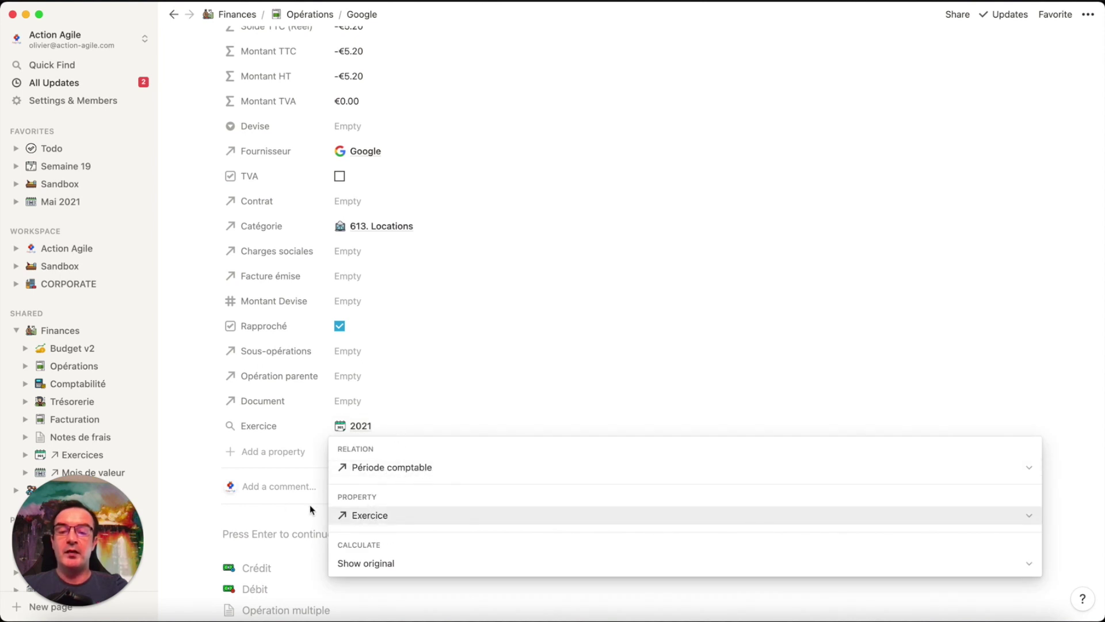
{"action": "left_click", "coordinate": [178, 446]}
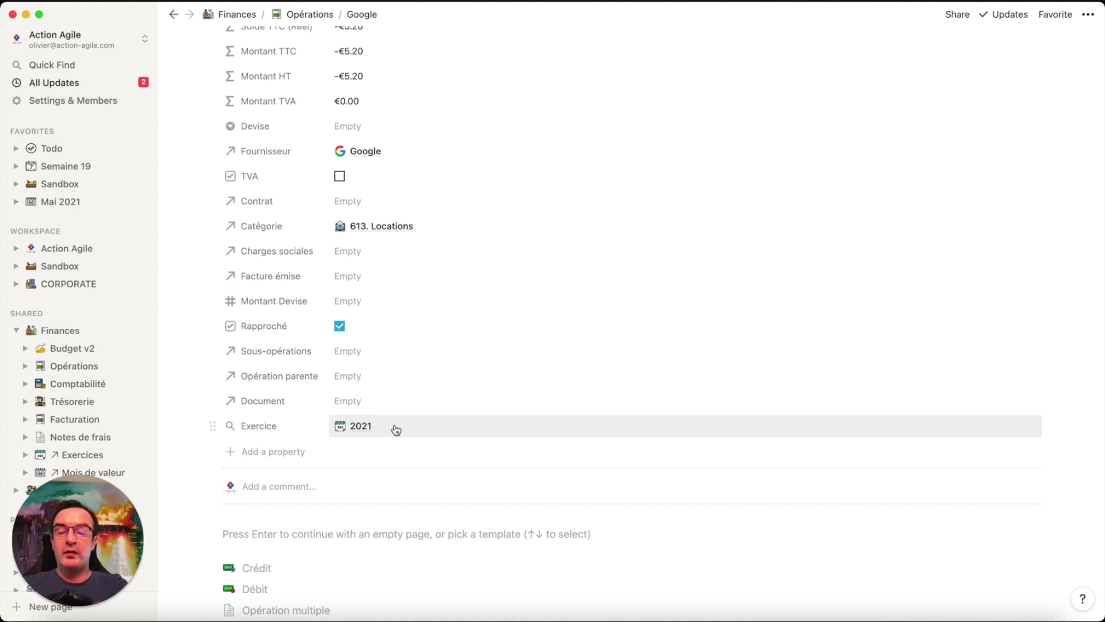
{"action": "scroll", "coordinate": [400, 428], "scroll_direction": "up", "scroll_amount": 3}
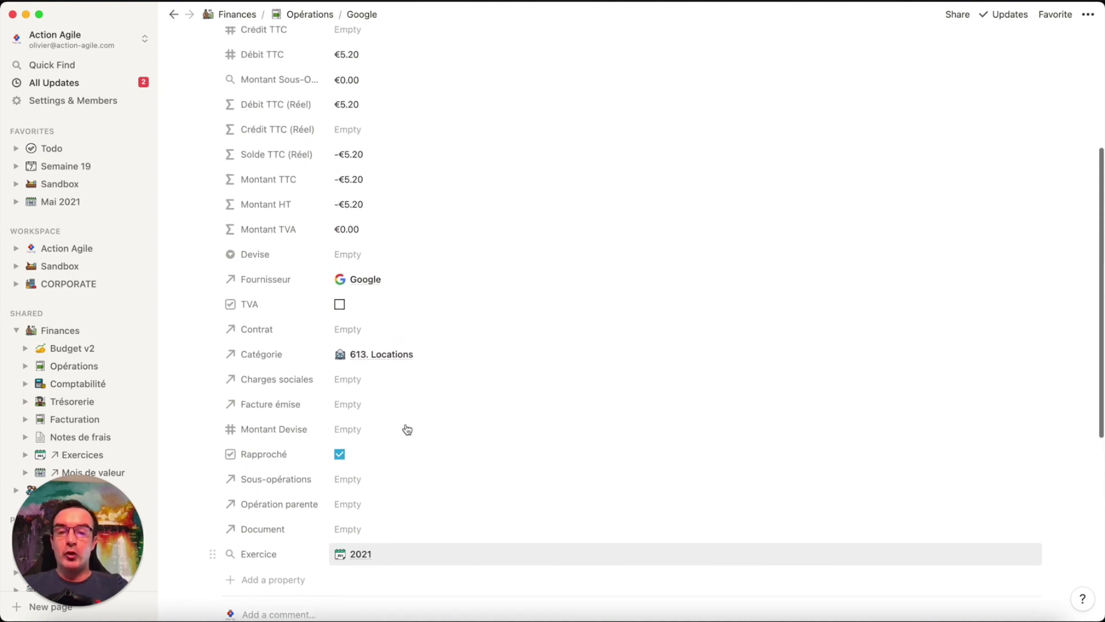
{"action": "scroll", "coordinate": [406, 424], "scroll_direction": "up", "scroll_amount": 2}
{"action": "scroll", "coordinate": [405, 427], "scroll_direction": "up", "scroll_amount": 2}
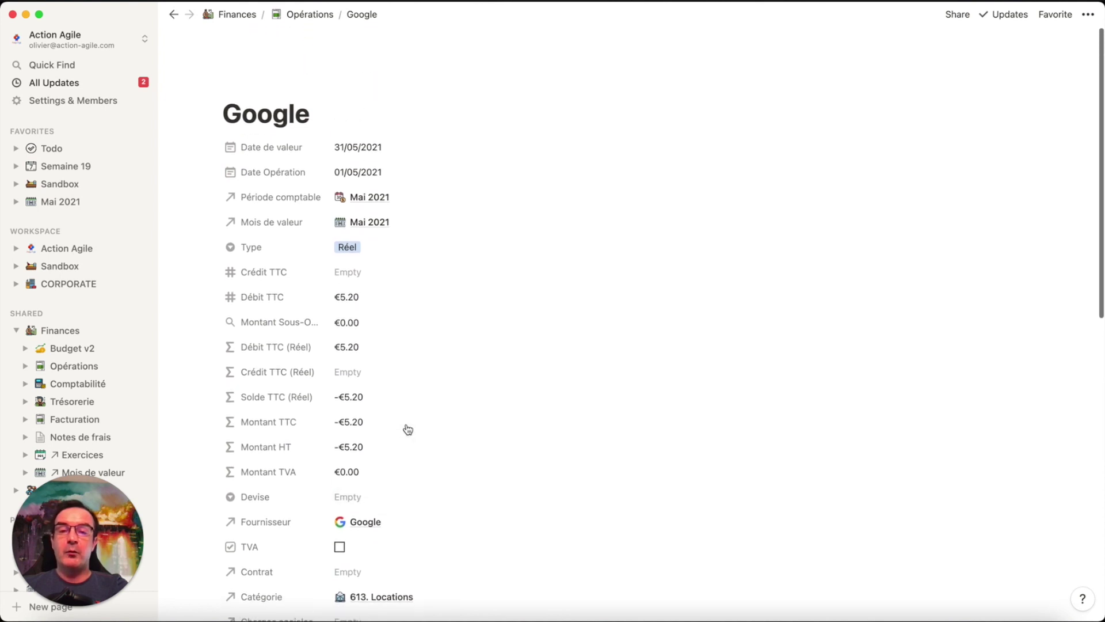